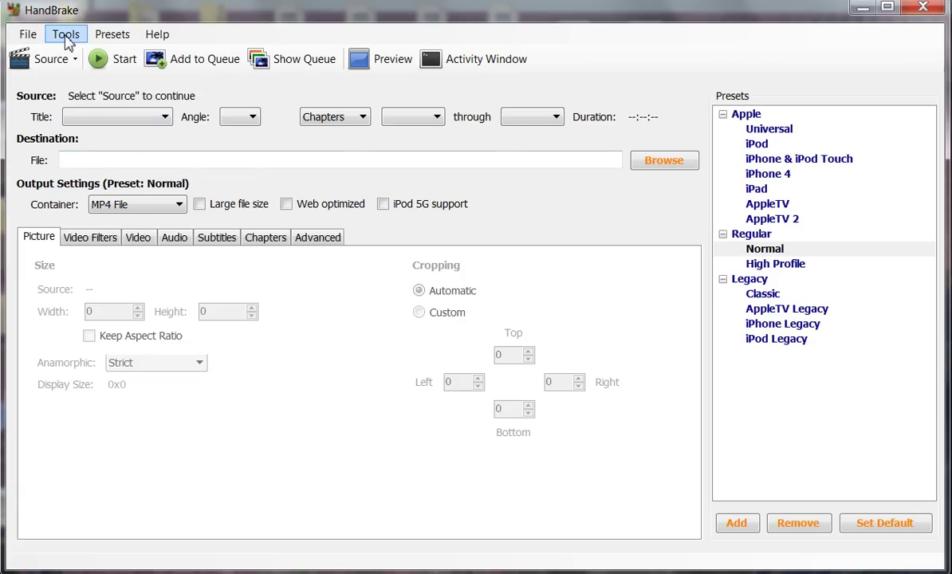
Open the program preferences and close them without changing anything
left_click(67, 40)
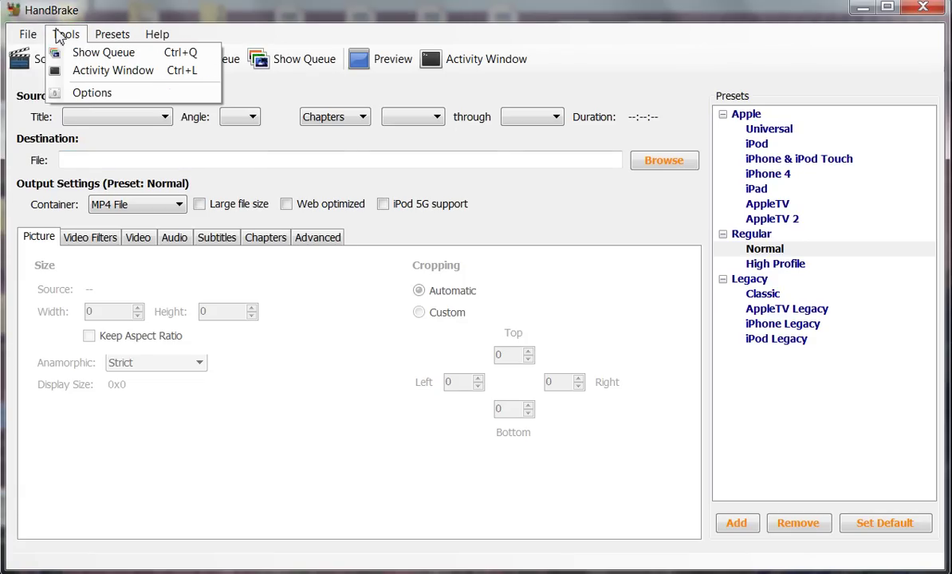
left_click(90, 96)
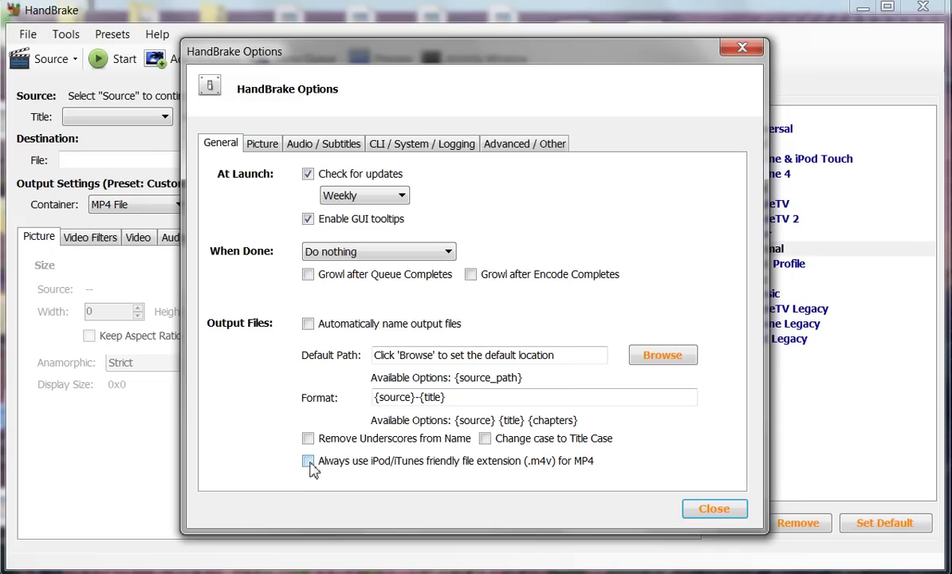
left_click(713, 510)
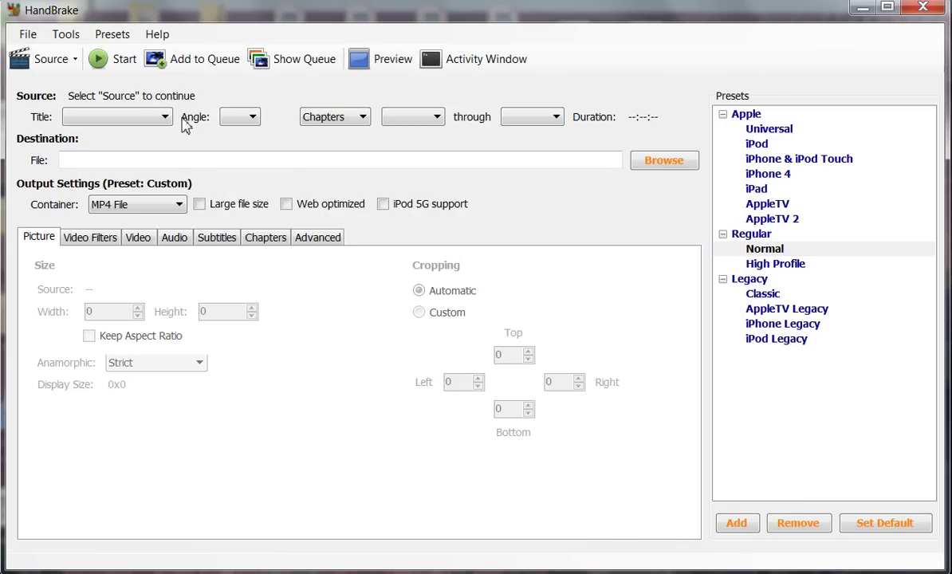
Save the destination as Affiliate_I in Videos, confirm replacing, then rename it Affiliateconvert_I.m4v
left_click(655, 166)
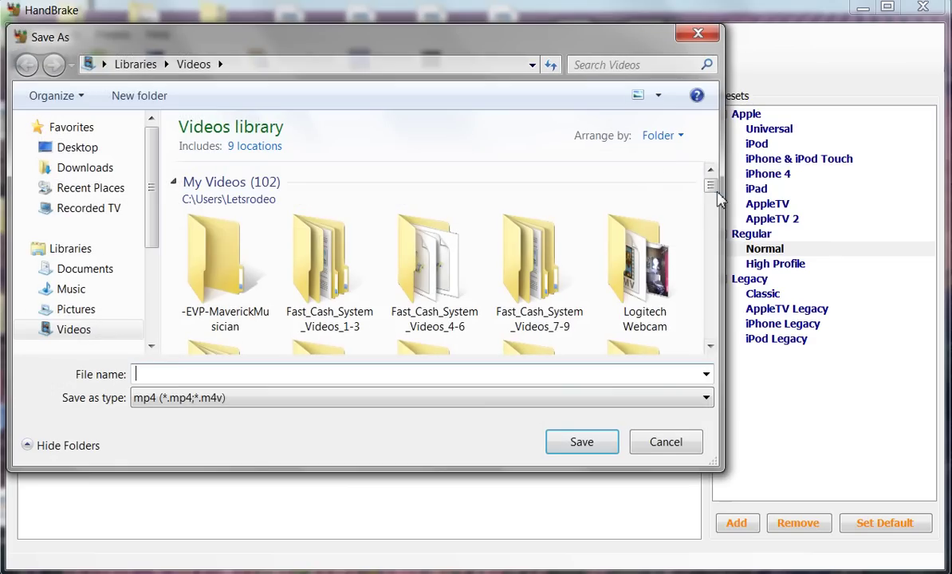
left_click_drag(714, 192, 700, 213)
left_click(535, 293)
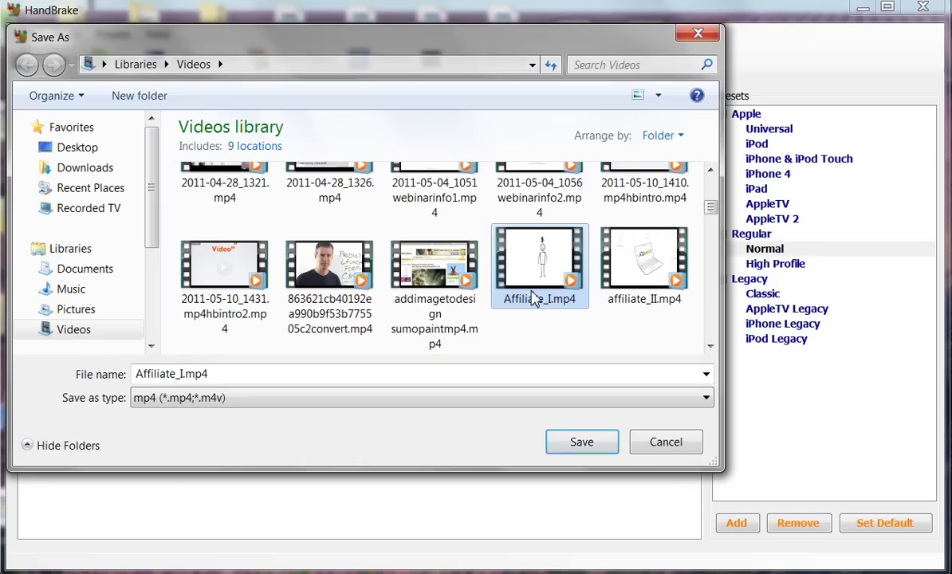
left_click(582, 443)
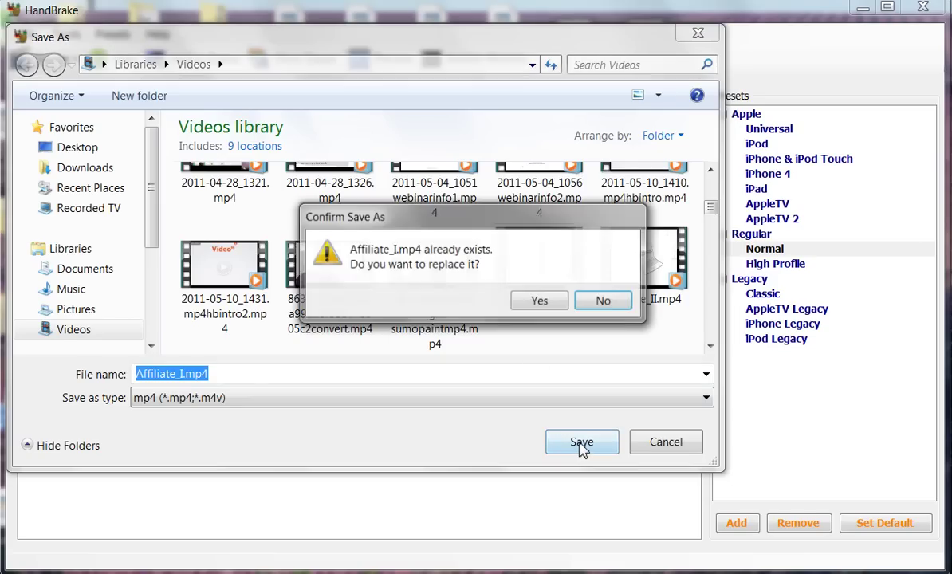
left_click(540, 303)
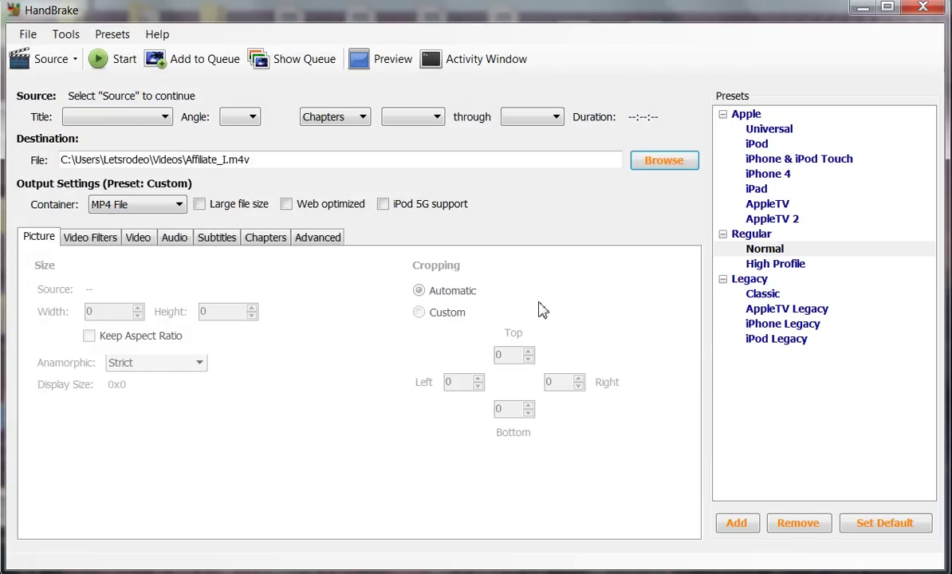
left_click(219, 160)
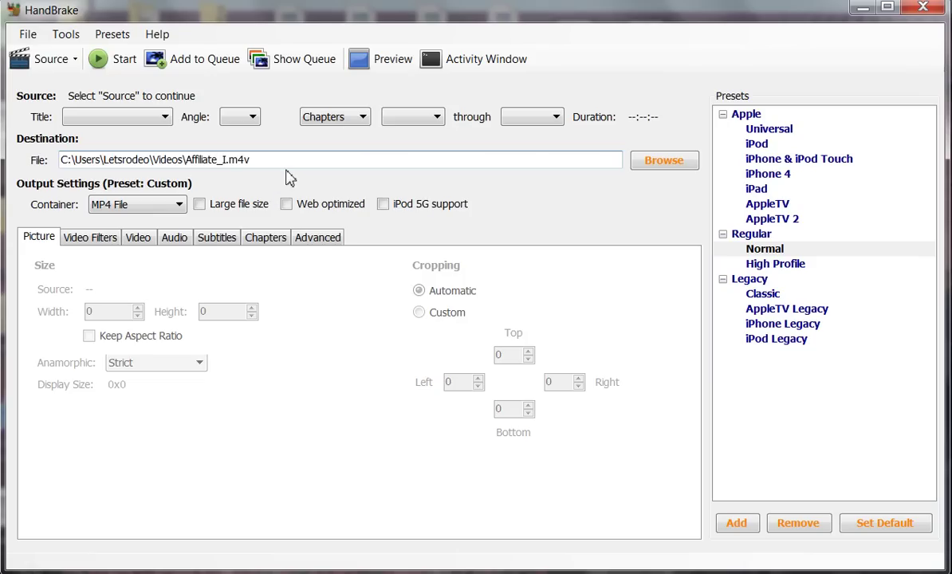
type("convert")
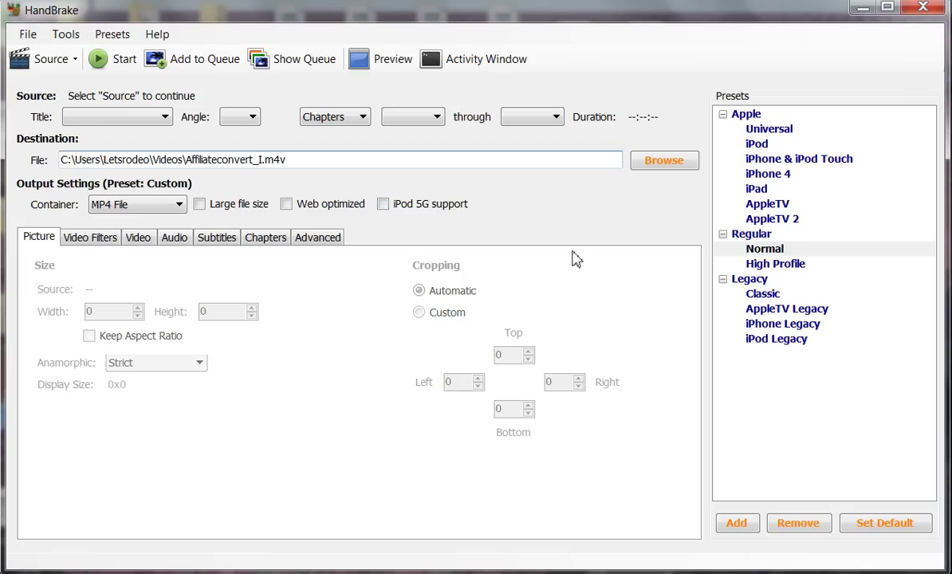
Load Affiliate_I.mp4 from the Videos library as the single source video file
left_click(56, 62)
left_click(62, 81)
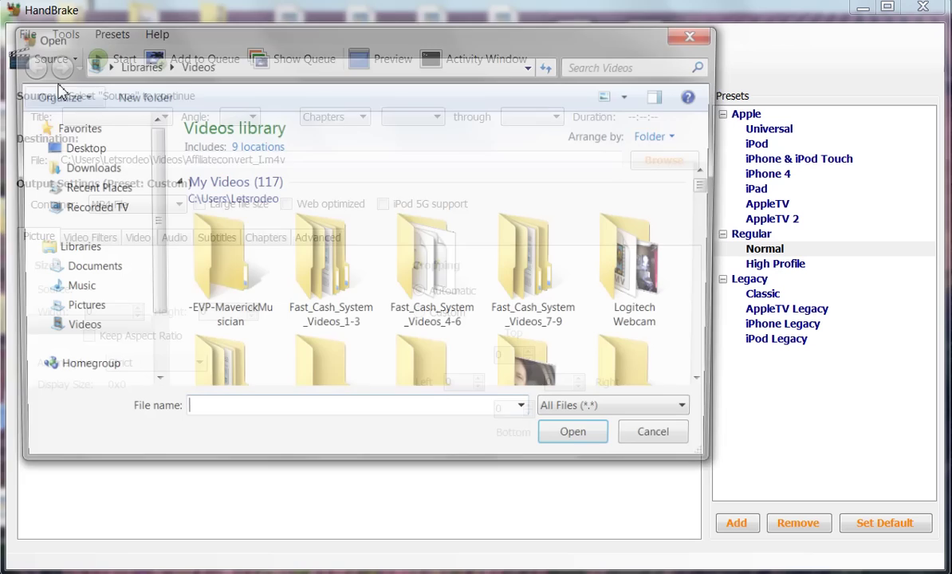
left_click_drag(711, 189, 713, 226)
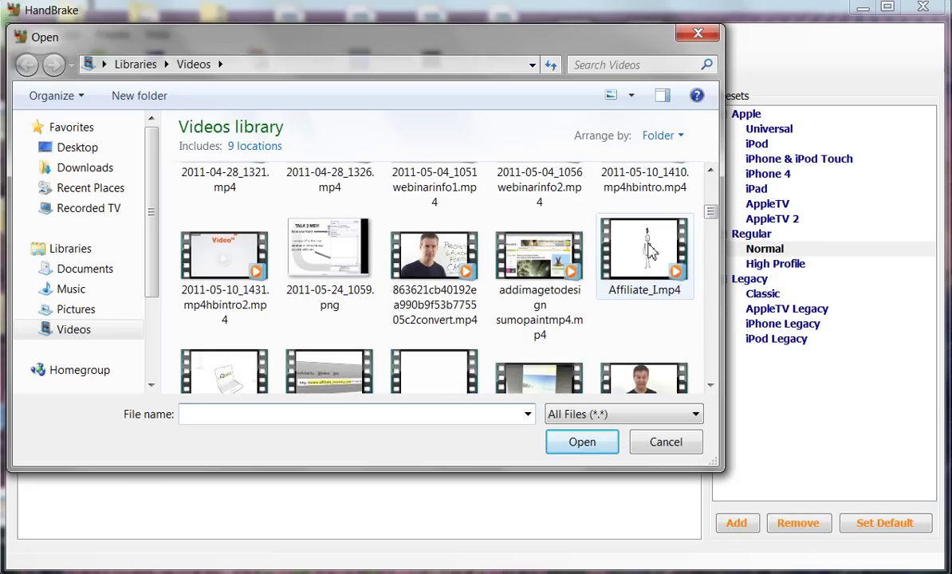
left_click(648, 251)
left_click(575, 443)
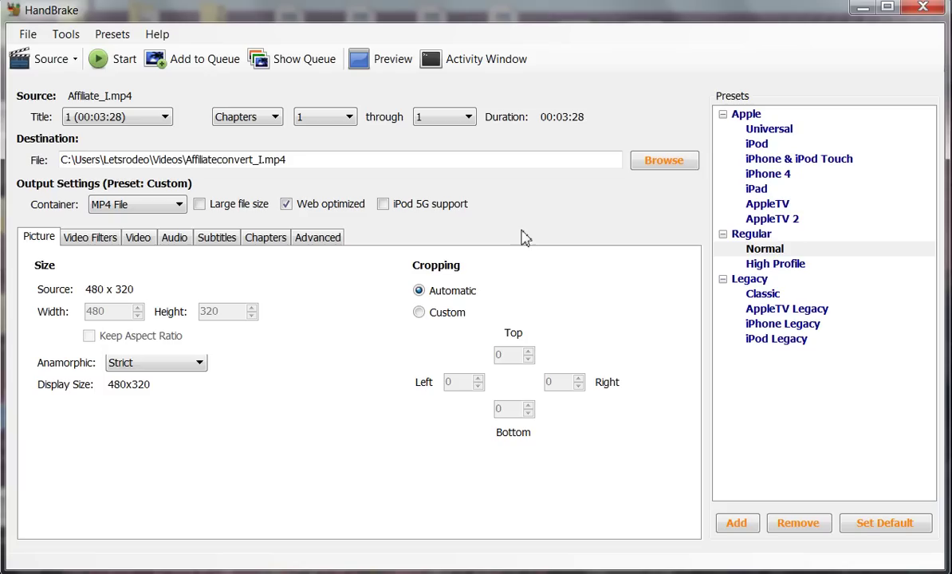
Encode the H.264 video at a 600 kbps average bitrate with 2-pass encoding enabled
left_click(133, 236)
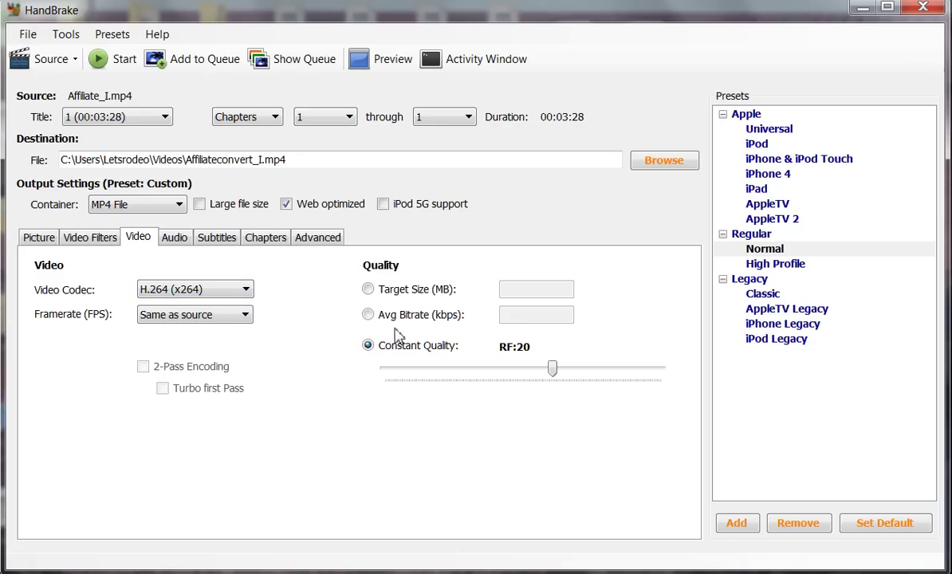
left_click(368, 316)
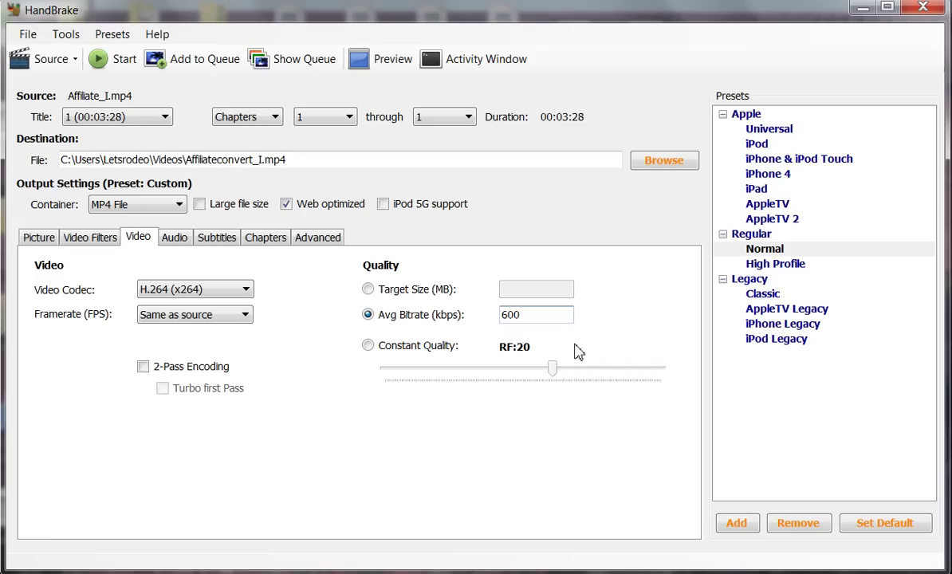
left_click(144, 368)
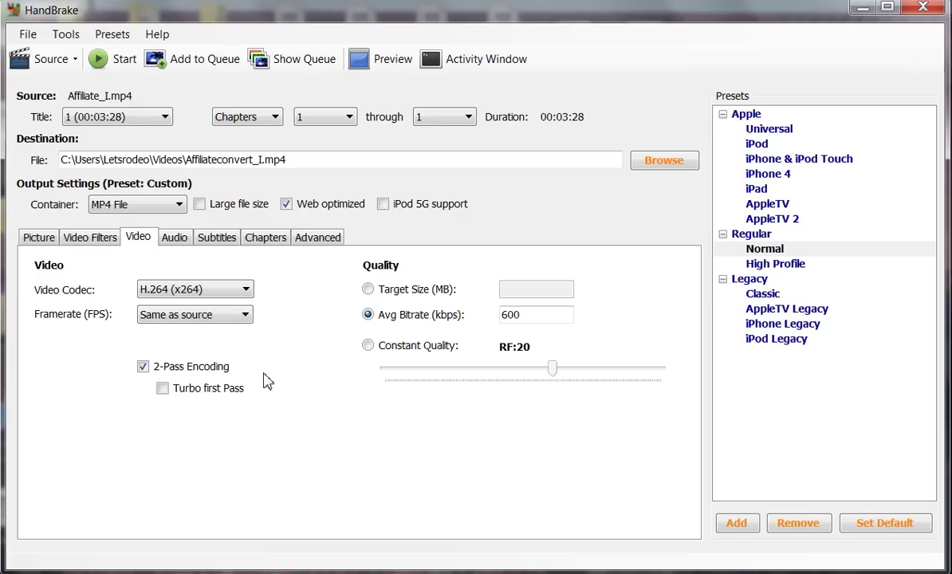
left_click(175, 240)
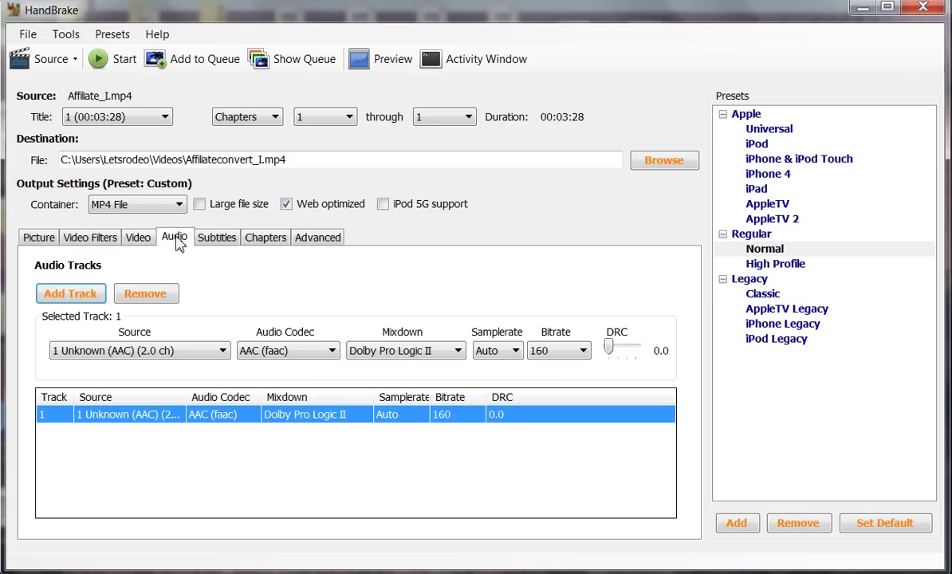
Set the audio bitrate to 128 kbps and the x264 reference frames to 4
left_click(583, 351)
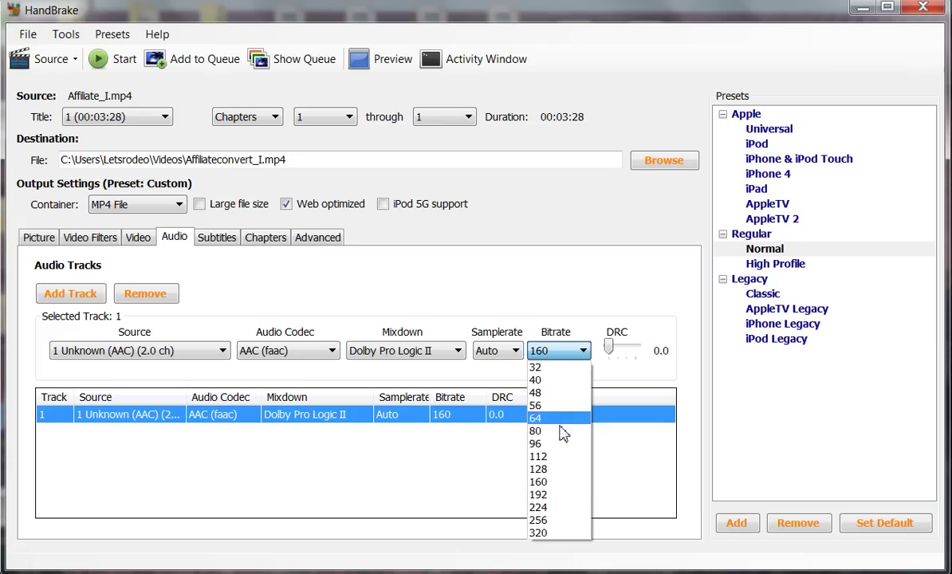
left_click(558, 471)
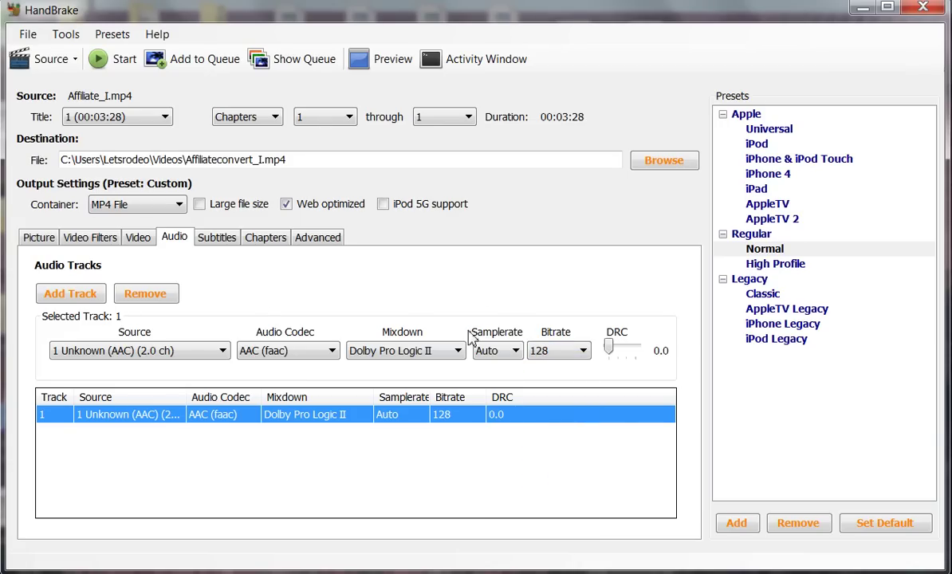
left_click(311, 244)
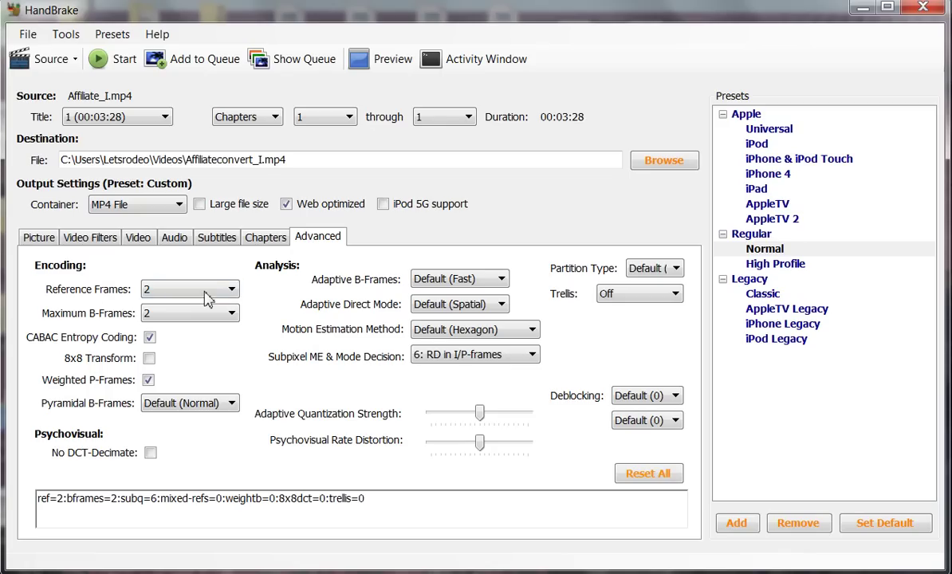
left_click(232, 294)
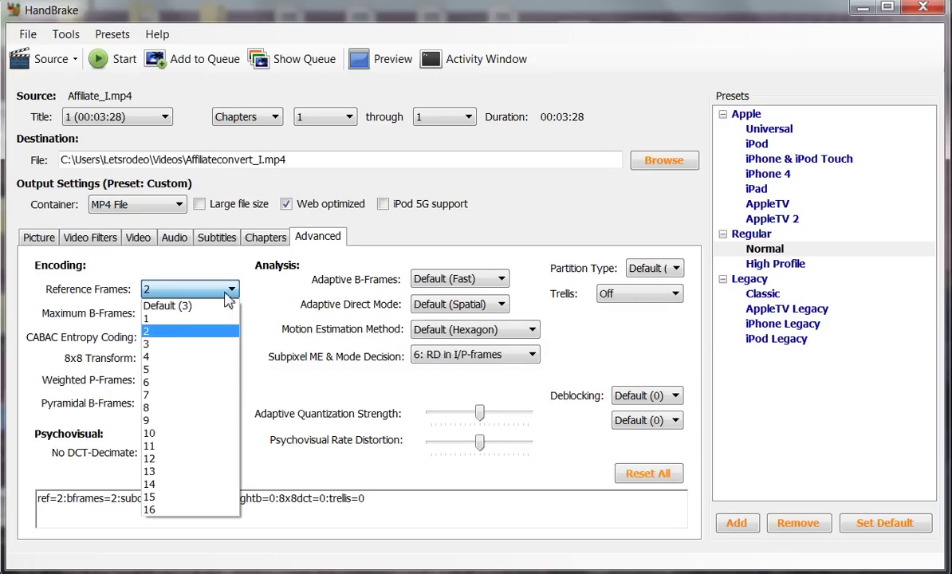
left_click(164, 361)
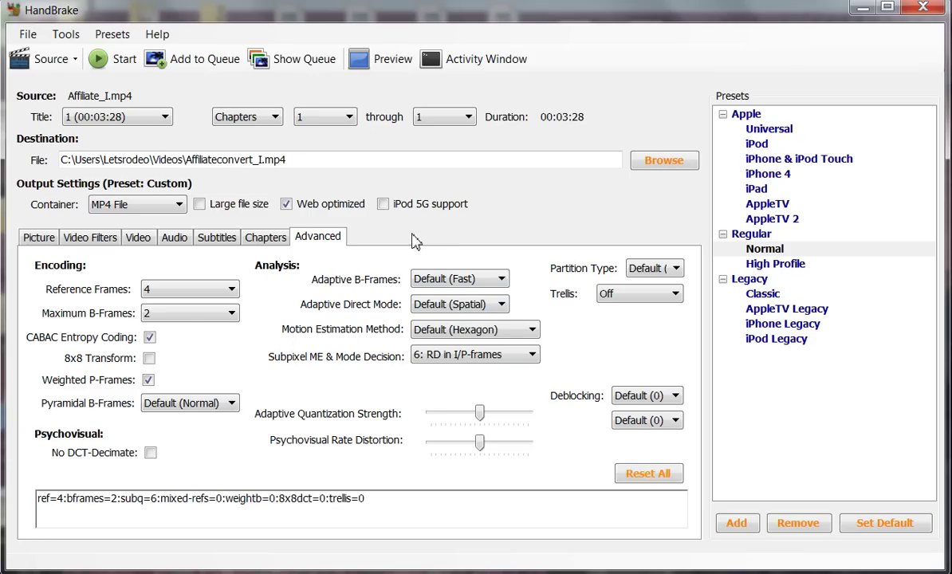
left_click(138, 239)
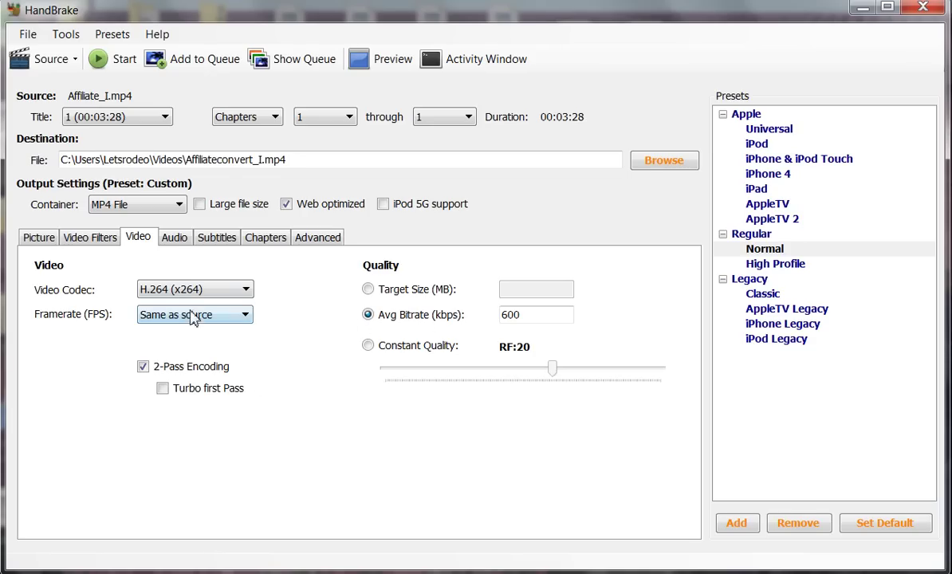
left_click(173, 241)
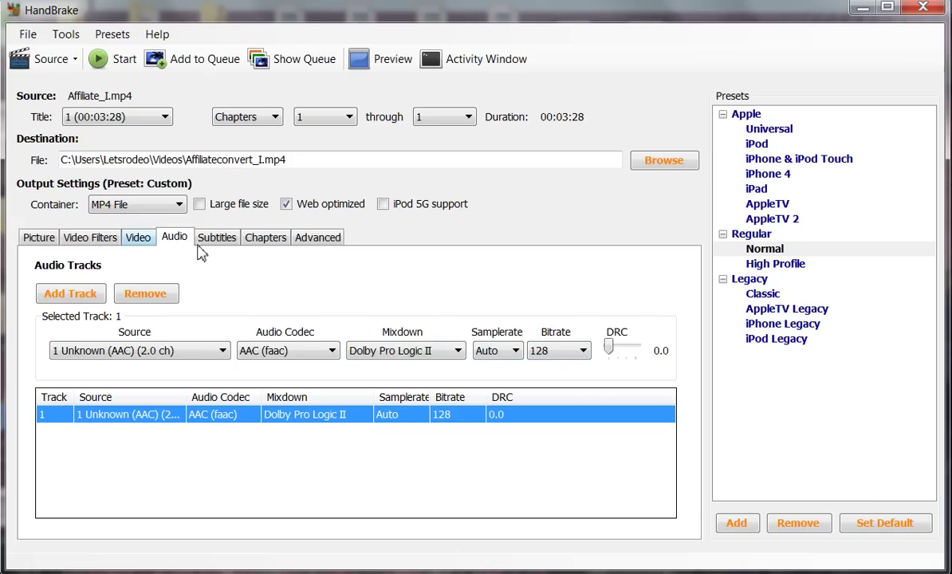
left_click(318, 240)
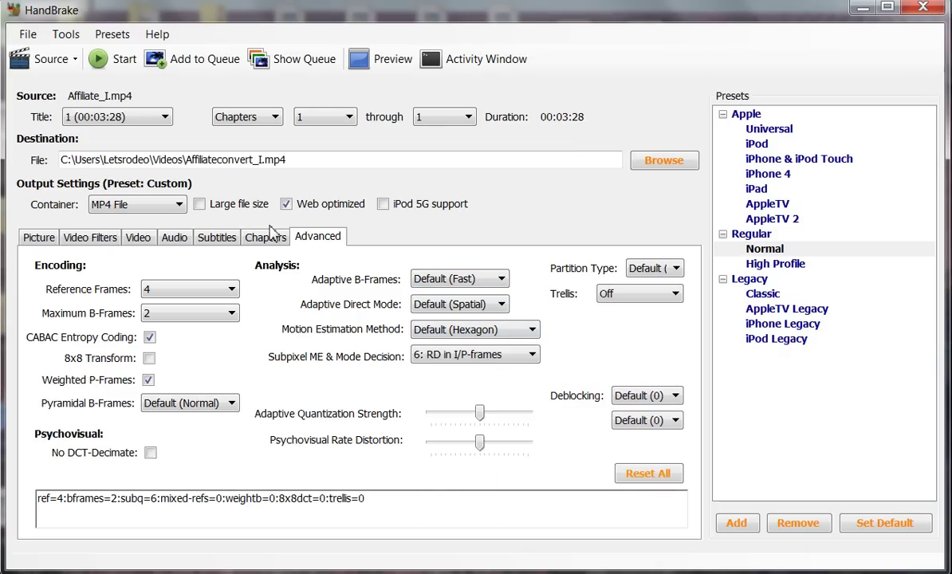
left_click(66, 35)
left_click(97, 94)
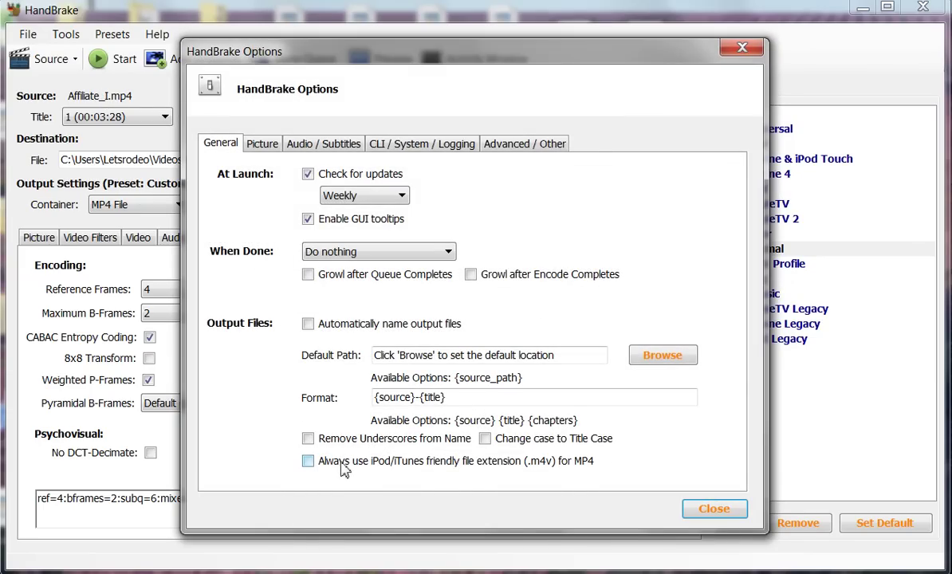
left_click(713, 510)
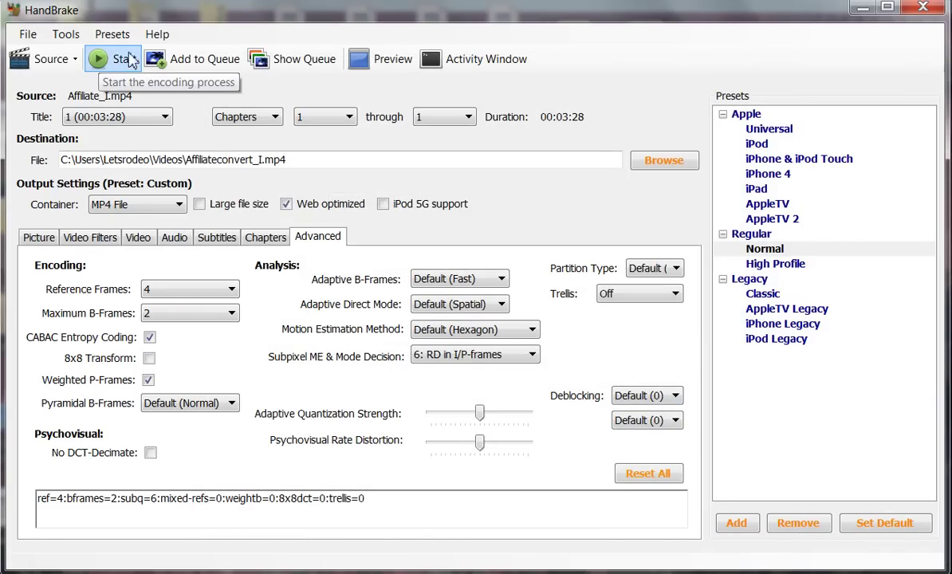
Start encoding Affiliateconvert_I.mp4 and wait until the status reads Encoding Finished
left_click(110, 67)
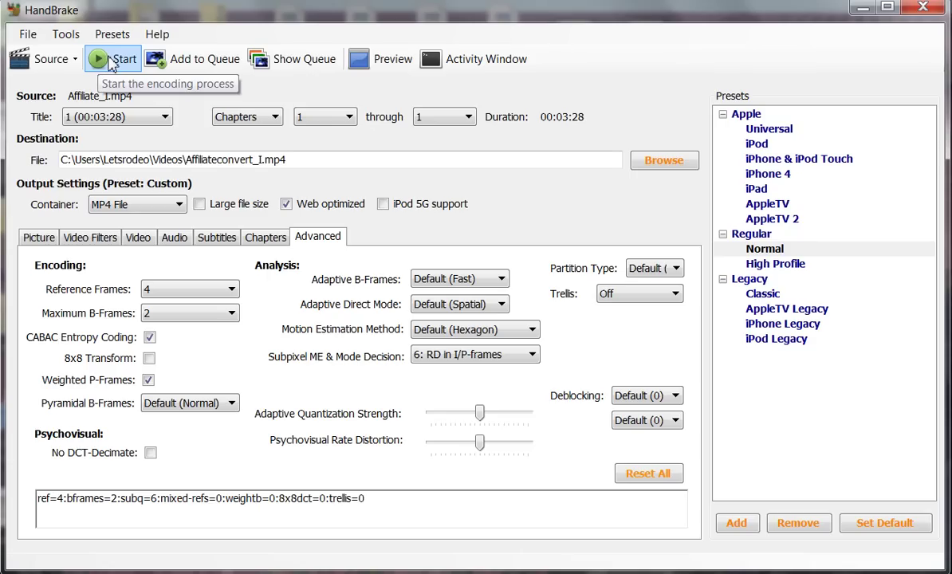
left_click(111, 67)
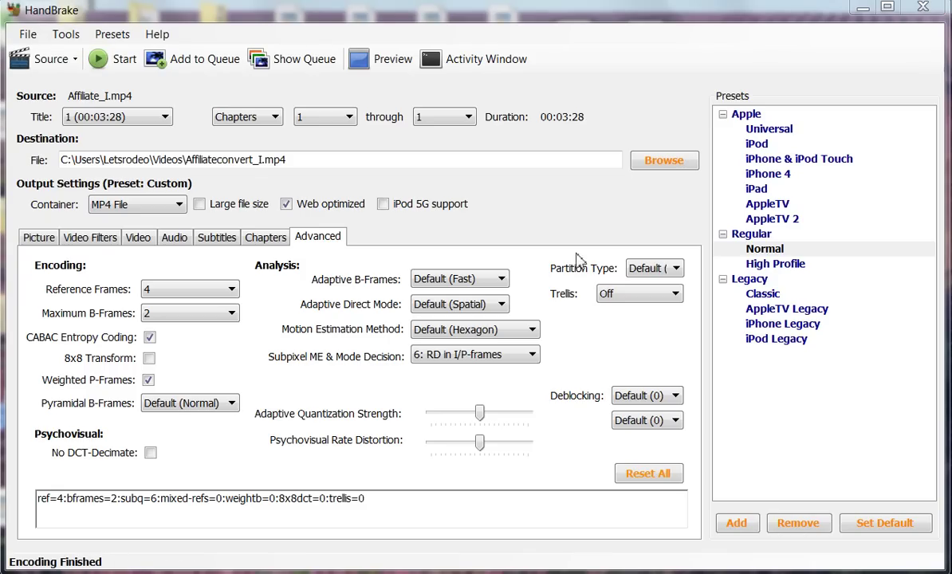
In the Videos library browse dialog, show the Open with program list for Affiliate_I.mp4
left_click(665, 162)
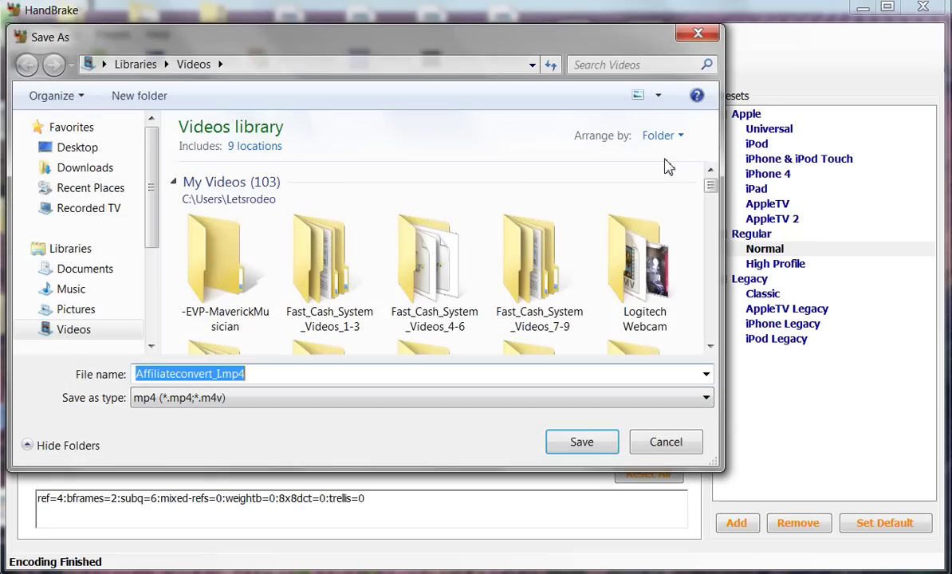
left_click_drag(711, 185, 713, 206)
left_click(549, 303)
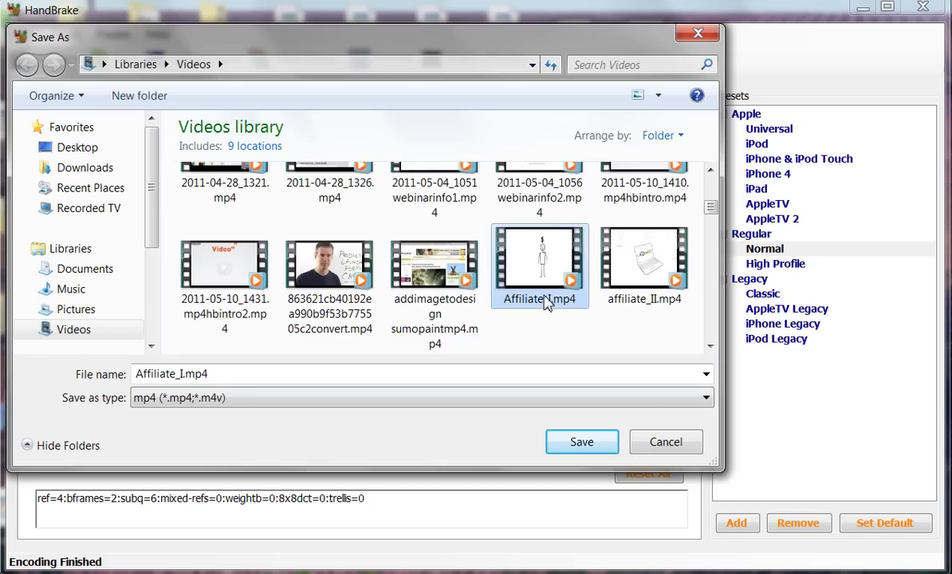
right_click(546, 260)
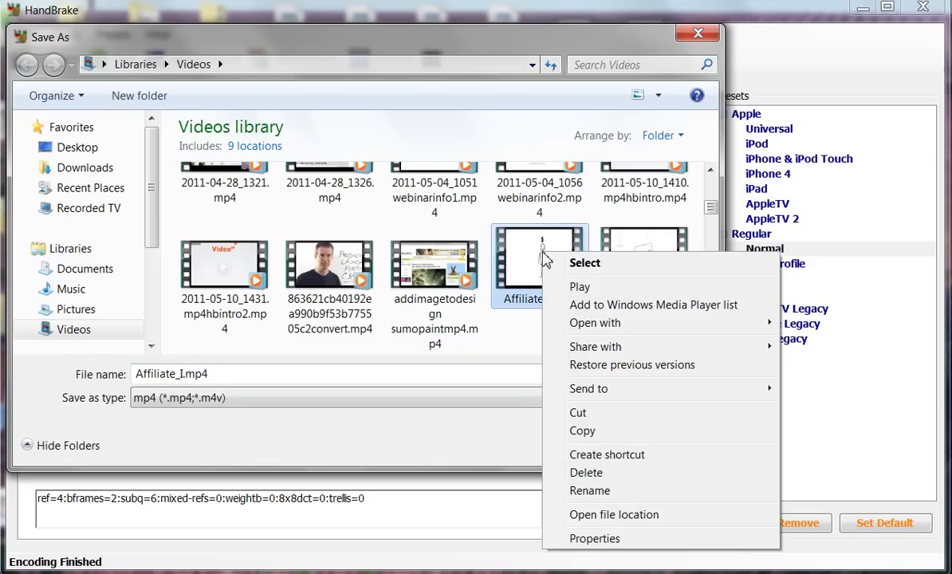
mouse_move(587, 323)
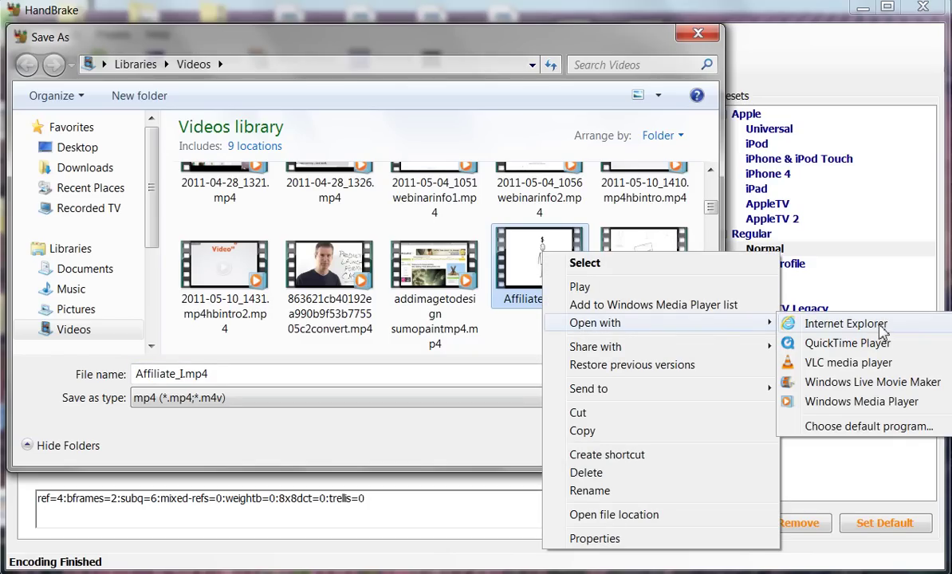